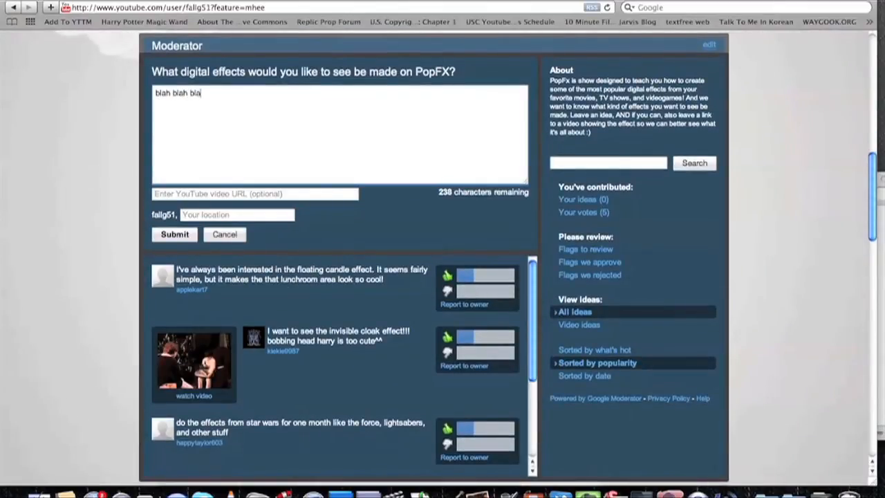
# Enter "blah blah bla" as a digital effect suggestion in the PopFX Moderator form on YouTube.
pyautogui.write('blah blah b')
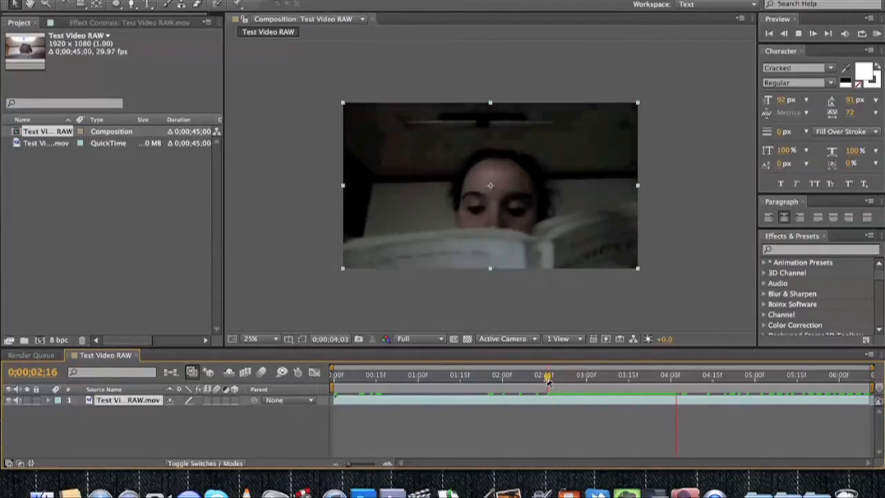
# Add a white solid named flash at 0;00;03;17 and mask it with a large ellipse covering most of the frame.
pyautogui.press('space')
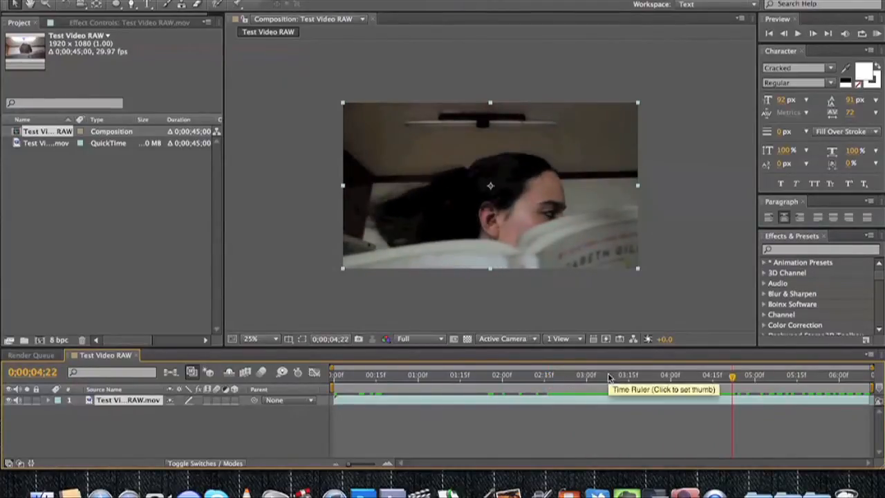
pyautogui.moveTo(610, 379); pyautogui.dragTo(634, 378)
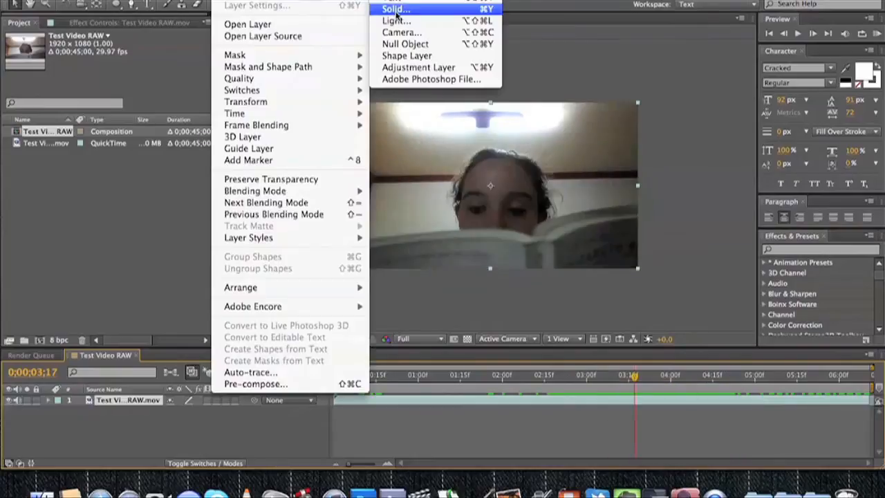
pyautogui.click(395, 11)
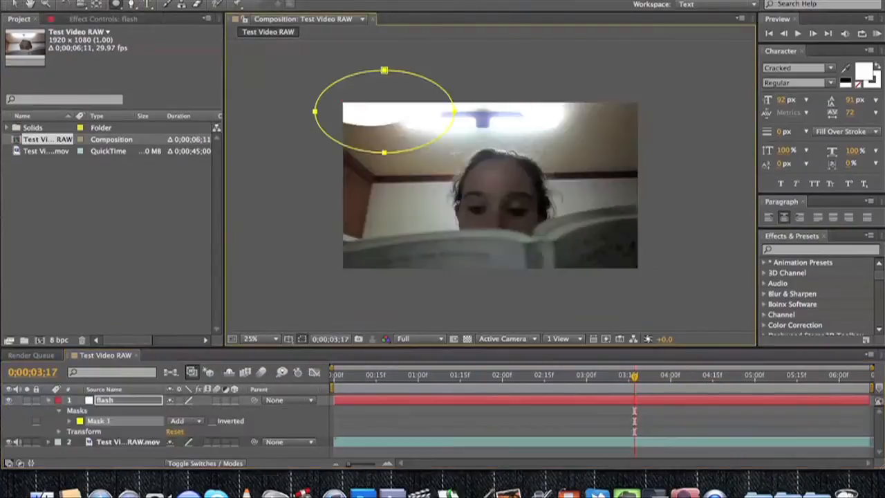
pyautogui.moveTo(455, 139); pyautogui.dragTo(679, 264)
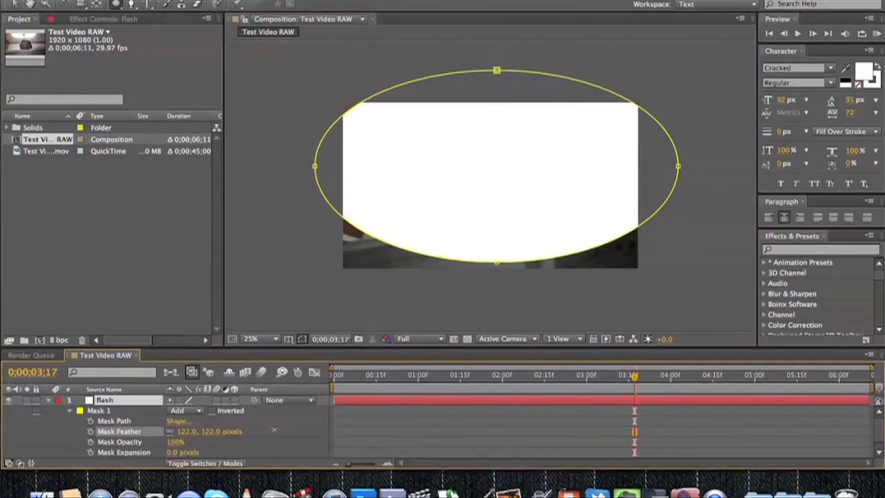
# Animate the flash layer's opacity from 0% at 0;00;03;17 to 100% at 0;00;03;18, fading out over the following frames.
pyautogui.press('t')
pyautogui.click(80, 411)
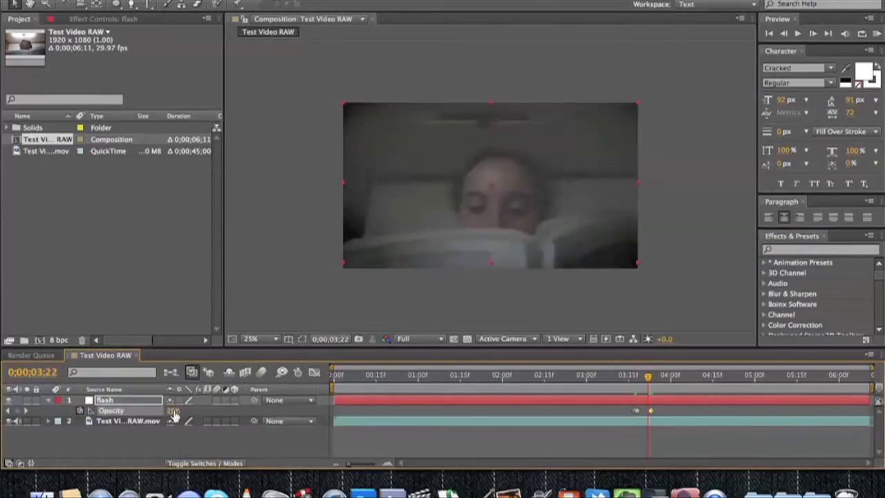
pyautogui.press('pageup')
pyautogui.press('pageup')
pyautogui.press('pageup')
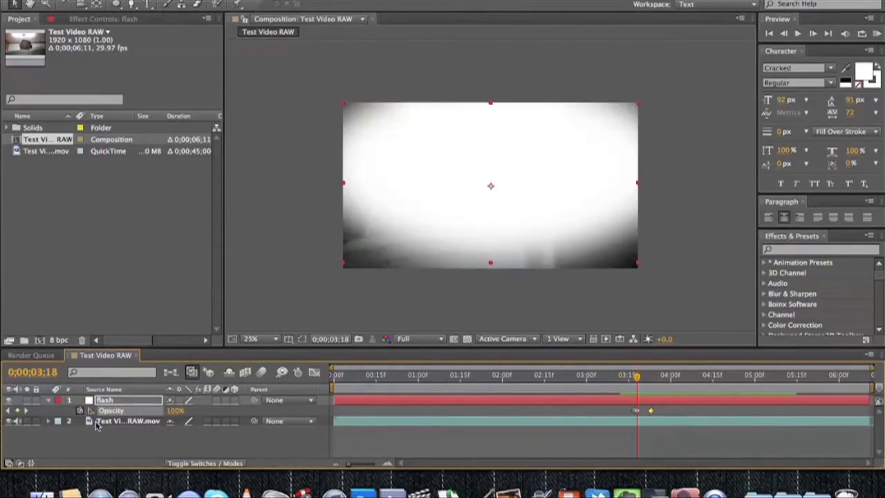
# Duplicate the Test Video RAW.mov layer and trim the copy to a short segment around the flash.
pyautogui.click(101, 423)
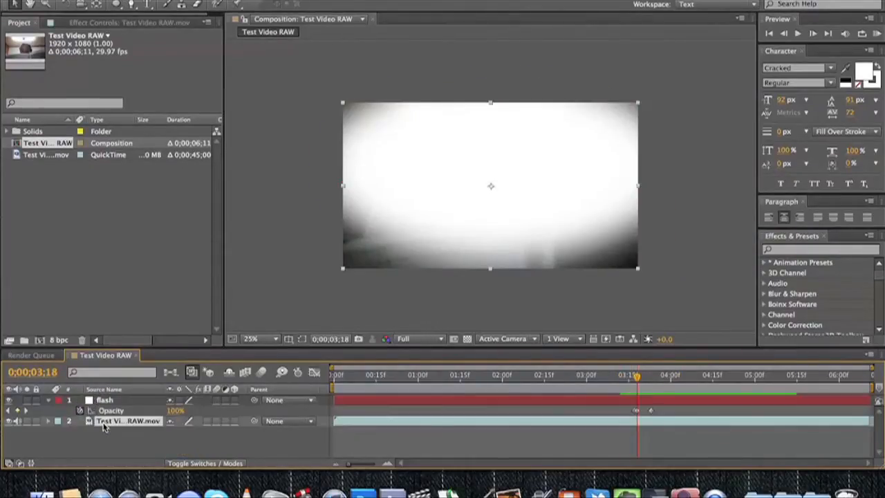
pyautogui.press('super+d')
pyautogui.press('pageup')
pyautogui.press('pageup')
pyautogui.press('pagedown')
pyautogui.press('pagedown')
pyautogui.press('pagedown')
pyautogui.press('pagedown')
pyautogui.press('pagedown')
pyautogui.press('pagedown')
pyautogui.press('pagedown')
pyautogui.press('pagedown')
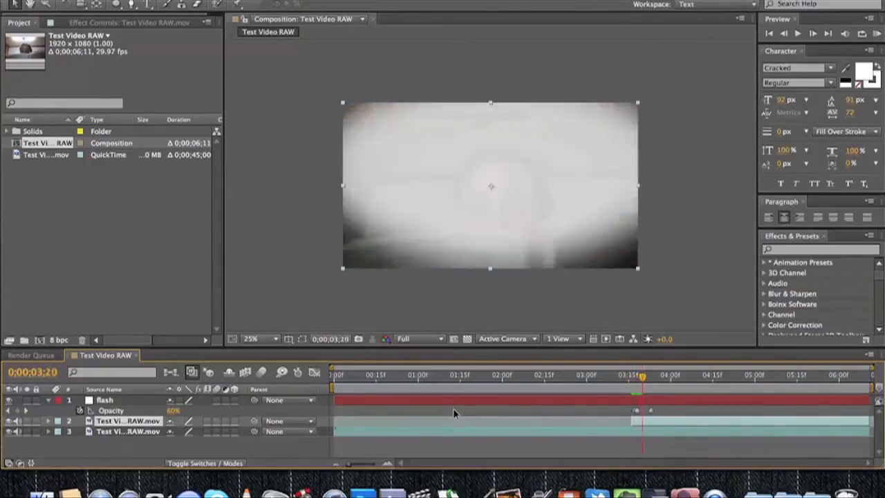
pyautogui.hotkey('alt', ']')
# Set the trimmed footage copy's blending mode to Add and add an opacity keyframe at 0;00;03;17.
pyautogui.rightClick(114, 421)
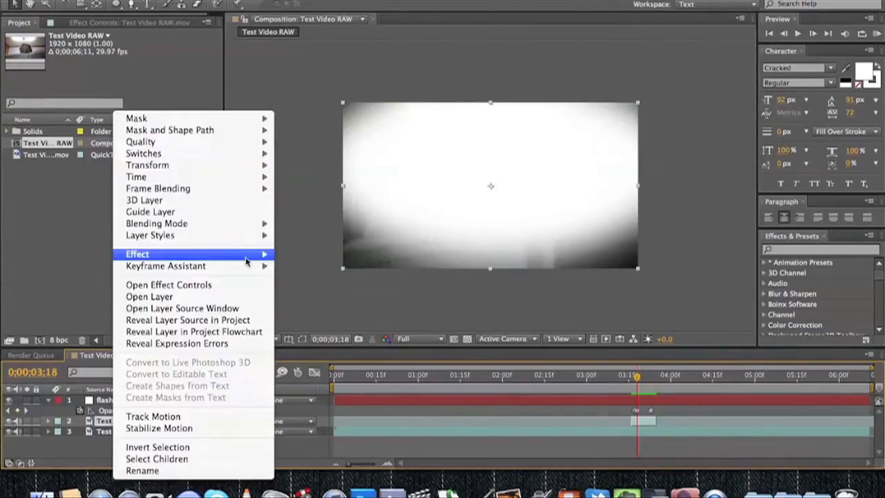
pyautogui.moveTo(247, 224)
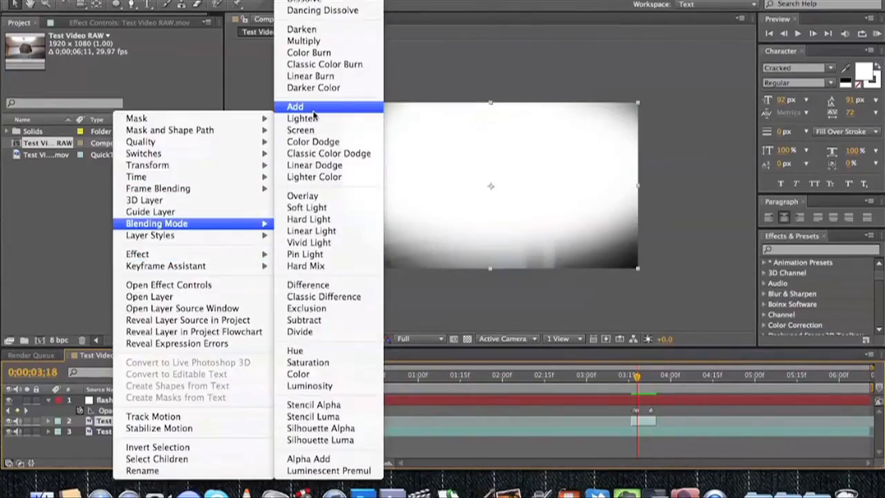
pyautogui.click(312, 108)
pyautogui.click(8, 401)
pyautogui.press('pageup')
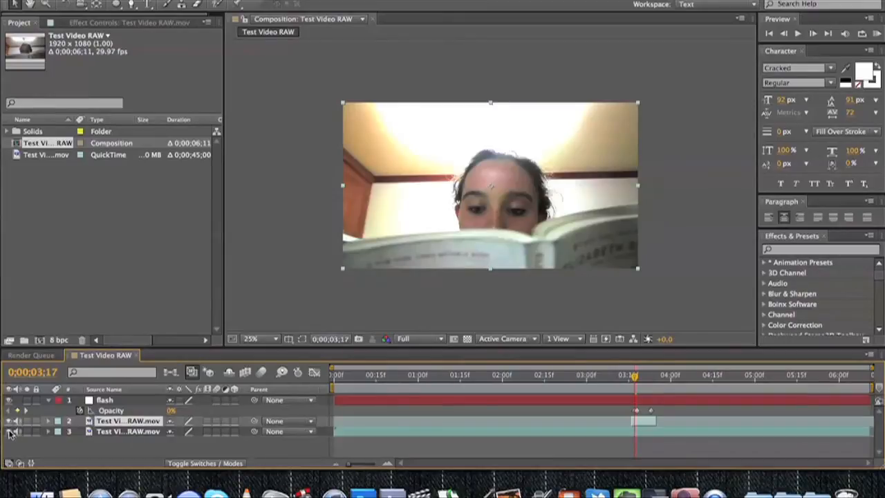
pyautogui.hotkey('alt', 'shift', 't')
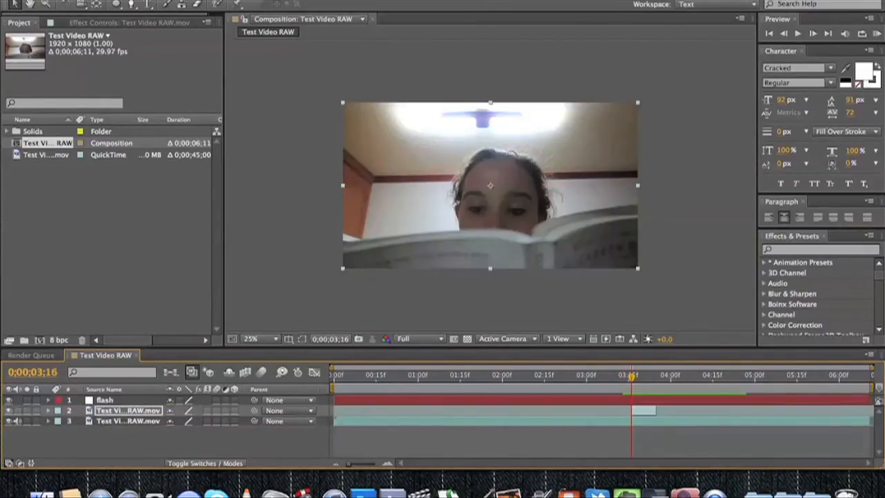
# Create a white full-frame solid layer named flying light.
pyautogui.click(227, 0)
pyautogui.moveTo(277, 0)
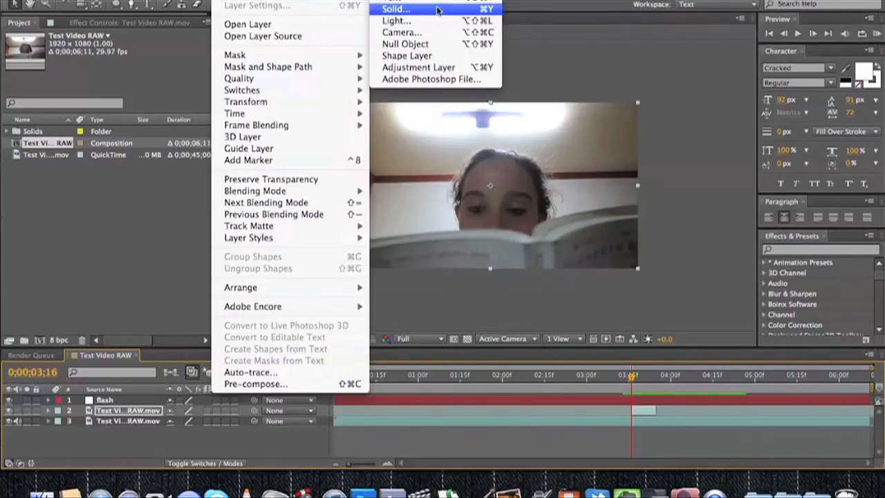
pyautogui.click(398, 8)
pyautogui.click(205, 341)
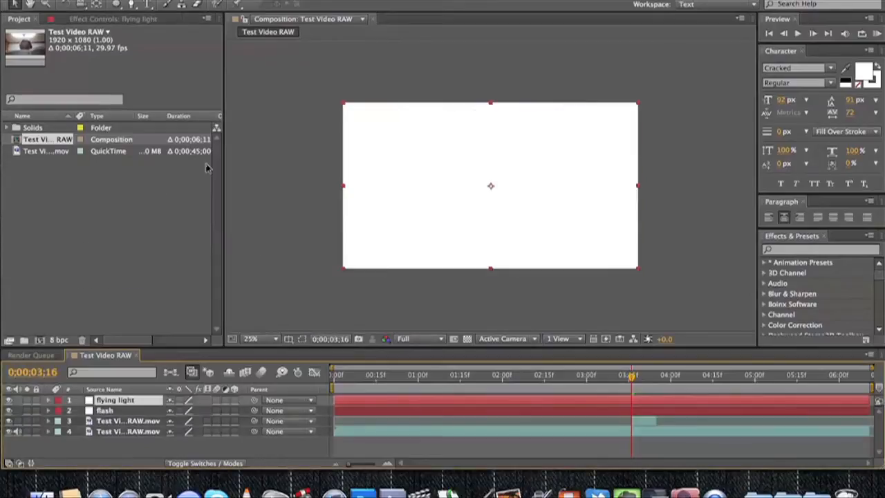
# Apply CC Particle World to the flying light layer and turn off all its position, radius, motion path, grid, horizon and axis box guides.
pyautogui.click(256, 0)
pyautogui.moveTo(408, 354)
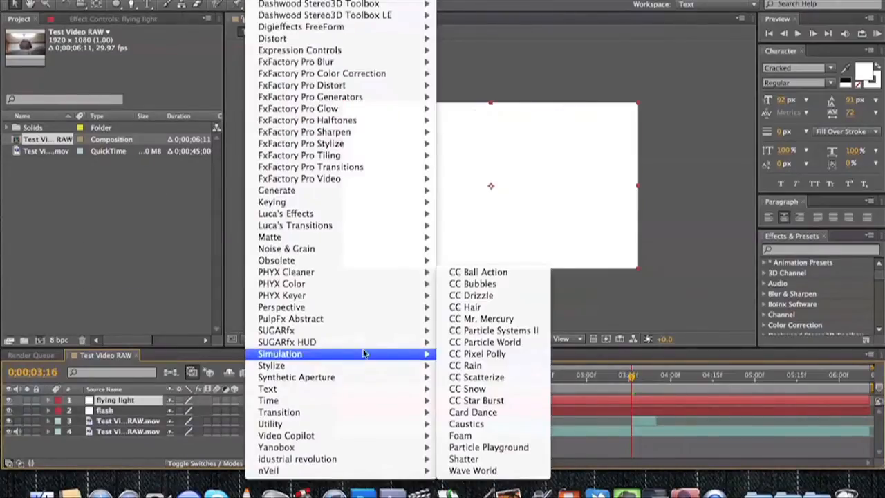
pyautogui.click(484, 342)
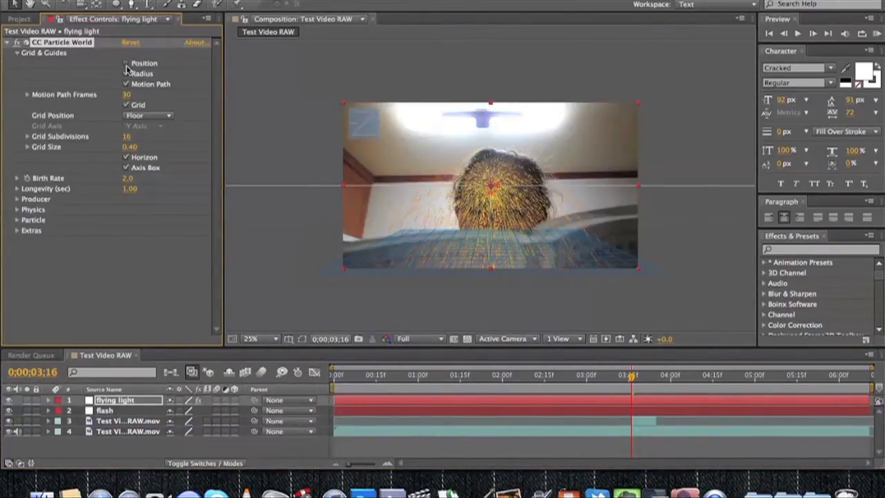
pyautogui.click(125, 83)
pyautogui.click(125, 105)
pyautogui.click(126, 157)
pyautogui.click(126, 168)
# Set the particle producer's Radius X, Y and Z to 0.
pyautogui.click(17, 199)
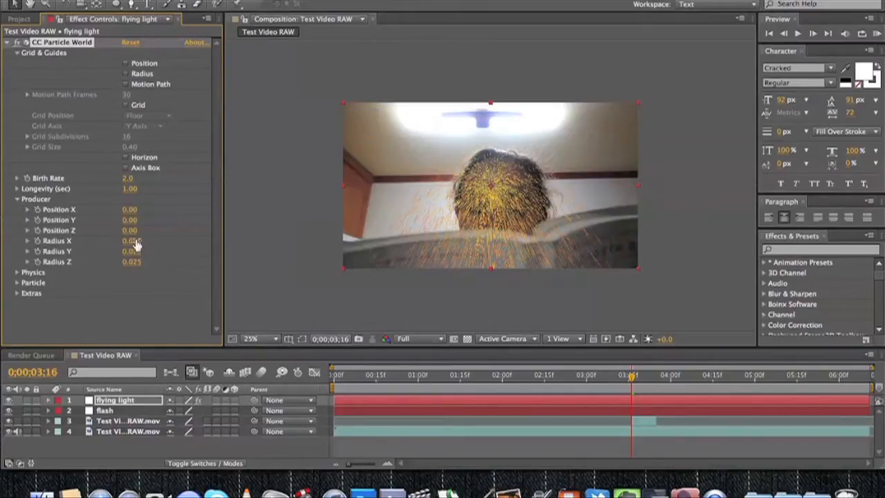
pyautogui.click(135, 241)
pyautogui.write('0')
pyautogui.click(134, 252)
pyautogui.write('0')
pyautogui.click(134, 262)
pyautogui.write('0')
# Set the particle physics animation to Direction Axis, with velocity, gravity and extra at 0.
pyautogui.click(17, 273)
pyautogui.scroll(-3, 19, 276)
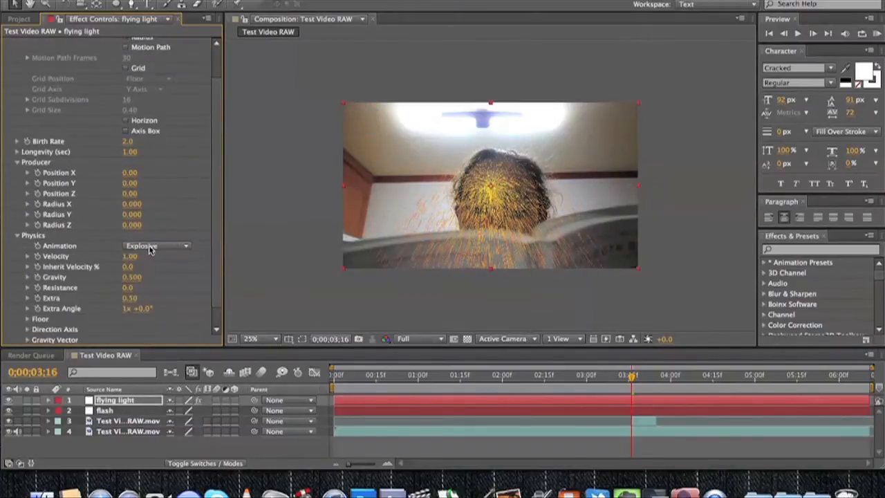
pyautogui.click(151, 248)
pyautogui.click(153, 270)
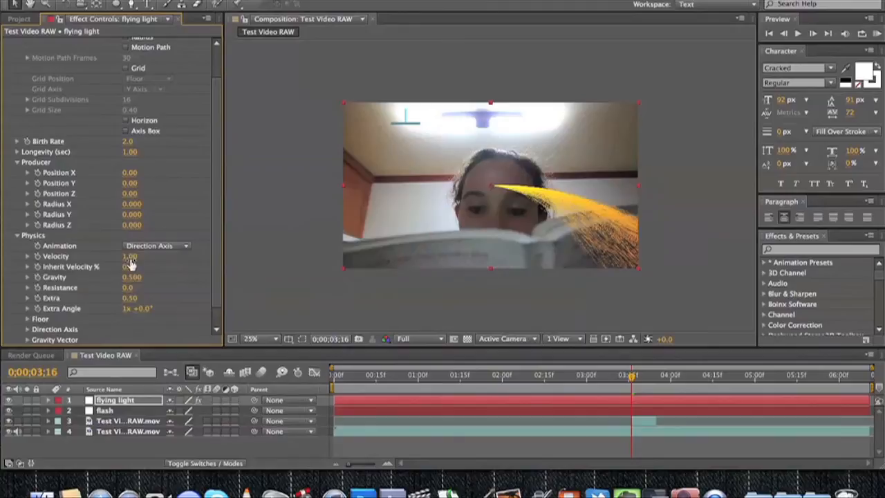
pyautogui.write('0')
pyautogui.press('Return')
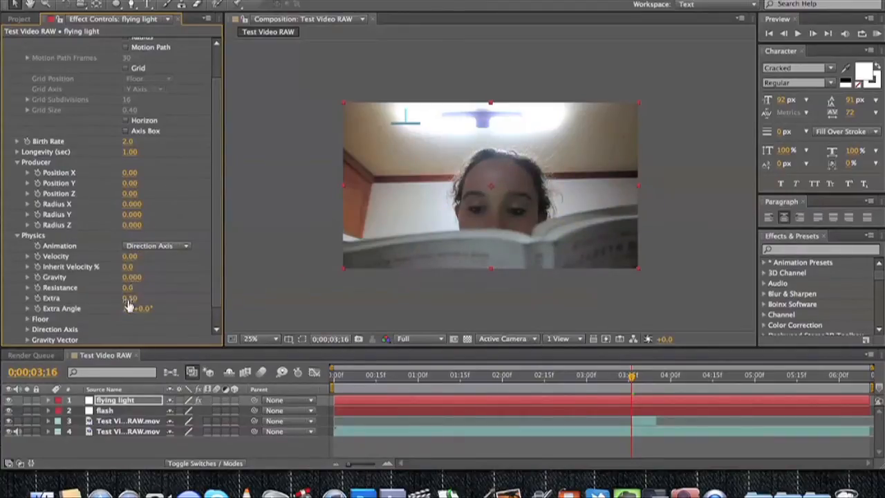
# Change the particle type to Lens Convex.
pyautogui.scroll(-5, 138, 302)
pyautogui.click(154, 184)
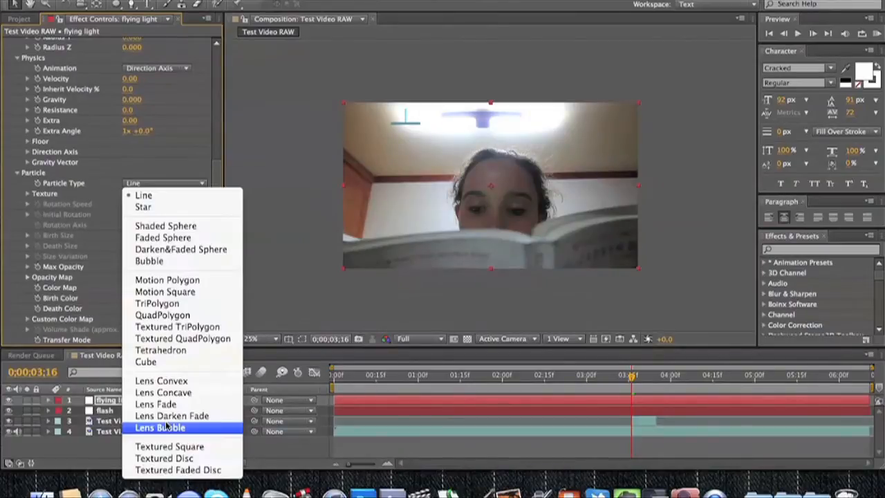
pyautogui.click(166, 383)
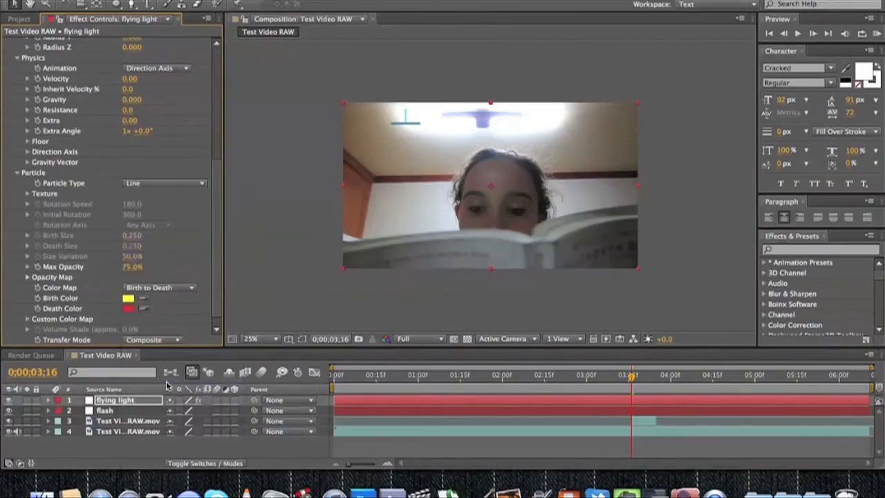
# At 0;00;03;26, shift the producer's X and Y positions to move the light across the frame, and raise the birth rate to 82.1.
pyautogui.scroll(6, 204, 305)
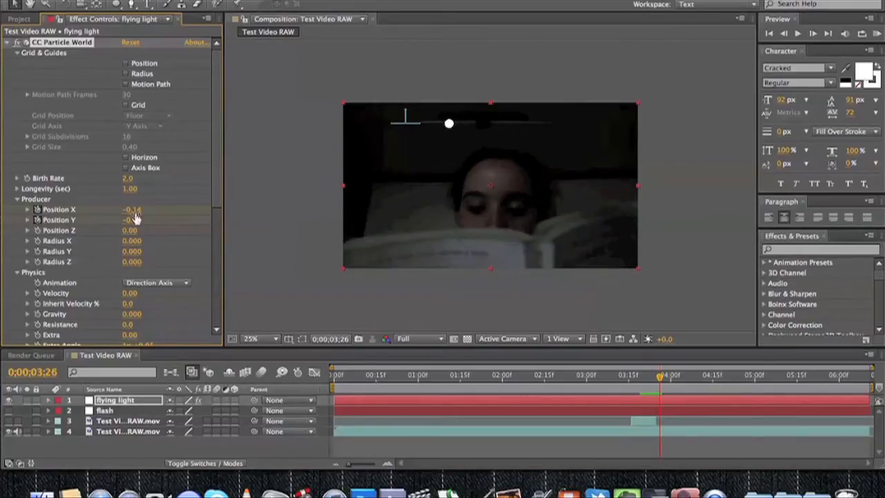
pyautogui.moveTo(160, 211); pyautogui.dragTo(198, 211)
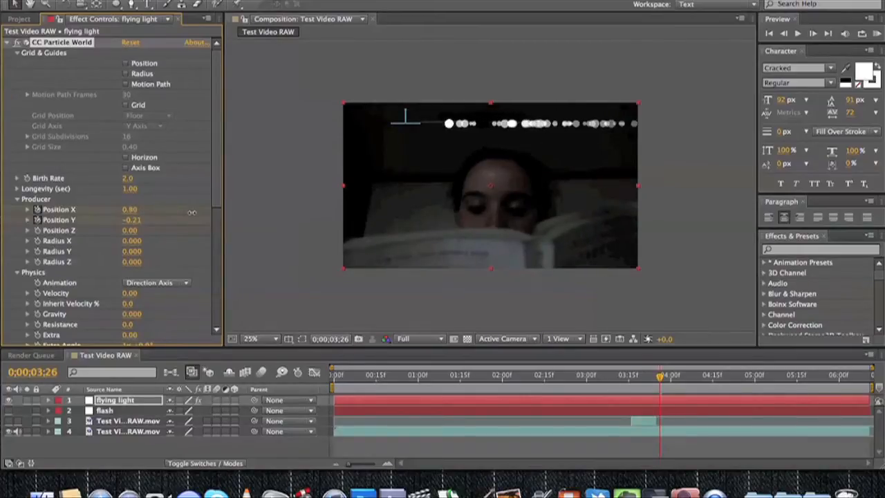
pyautogui.moveTo(137, 223); pyautogui.dragTo(147, 220)
pyautogui.moveTo(127, 179); pyautogui.dragTo(184, 179)
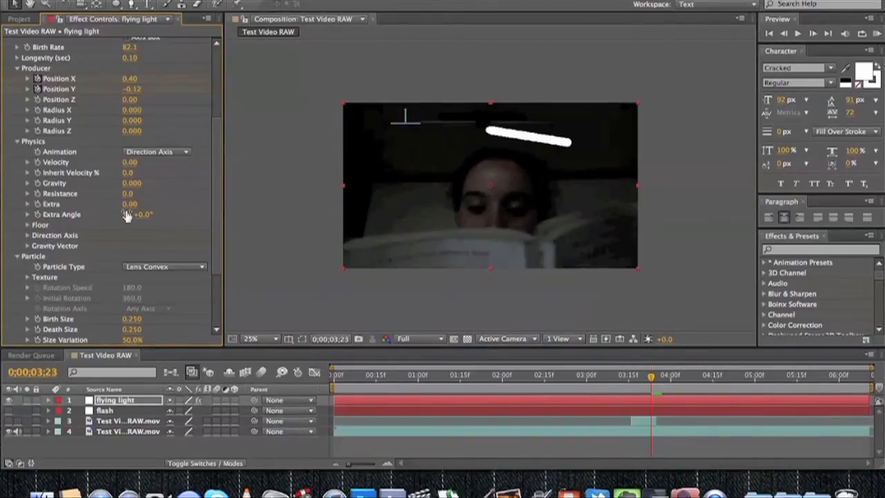
# Apply a Glow effect with a radius of about 279 to the flying light layer and duplicate the layer.
pyautogui.scroll(-5, 94, 200)
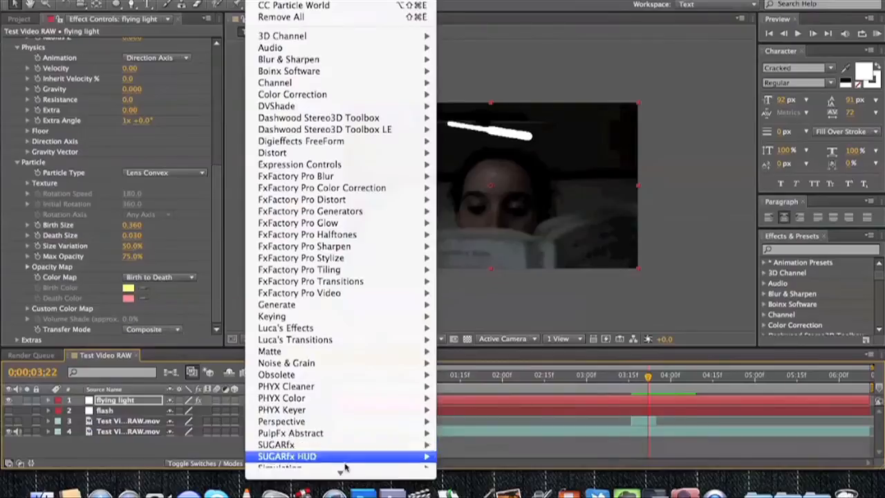
pyautogui.moveTo(342, 476)
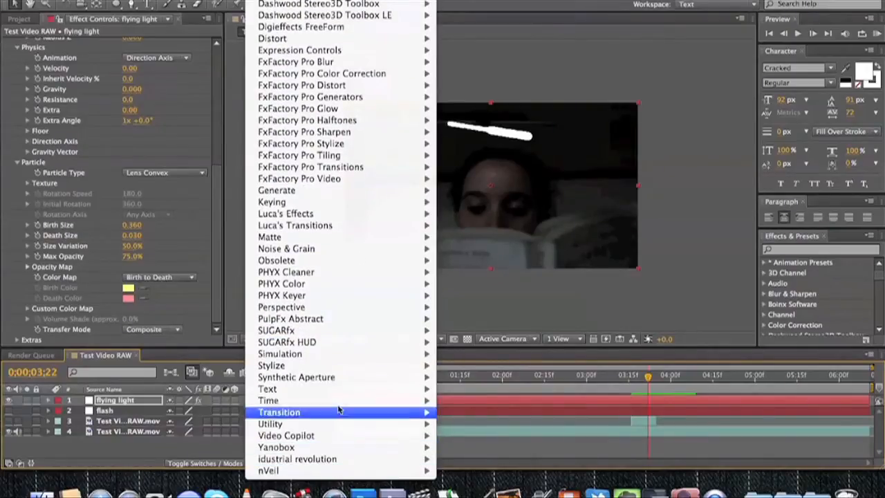
pyautogui.moveTo(343, 367)
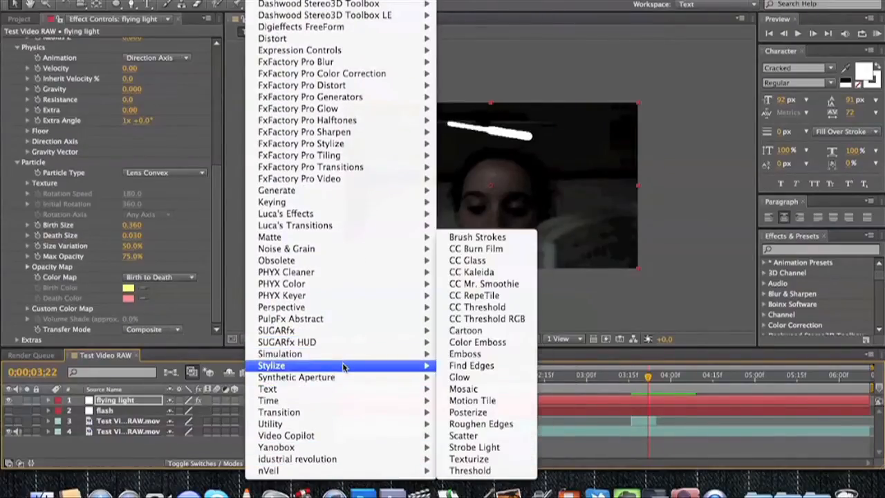
pyautogui.click(460, 377)
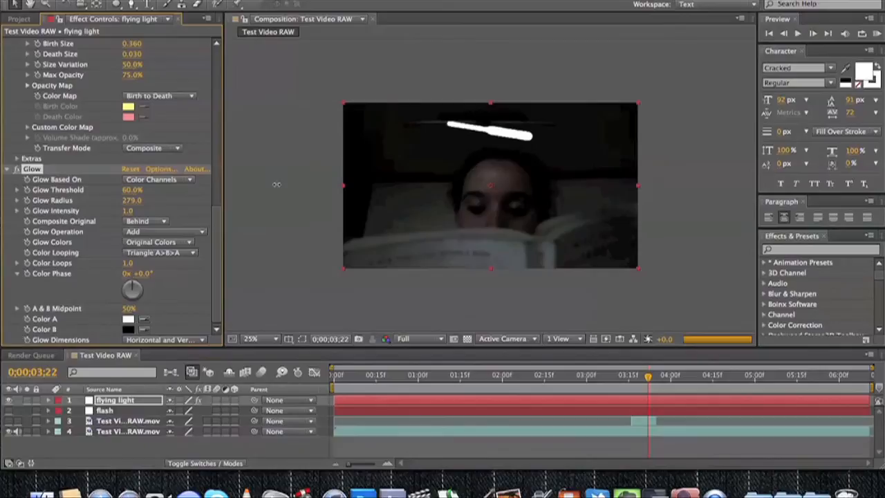
pyautogui.press('super+d')
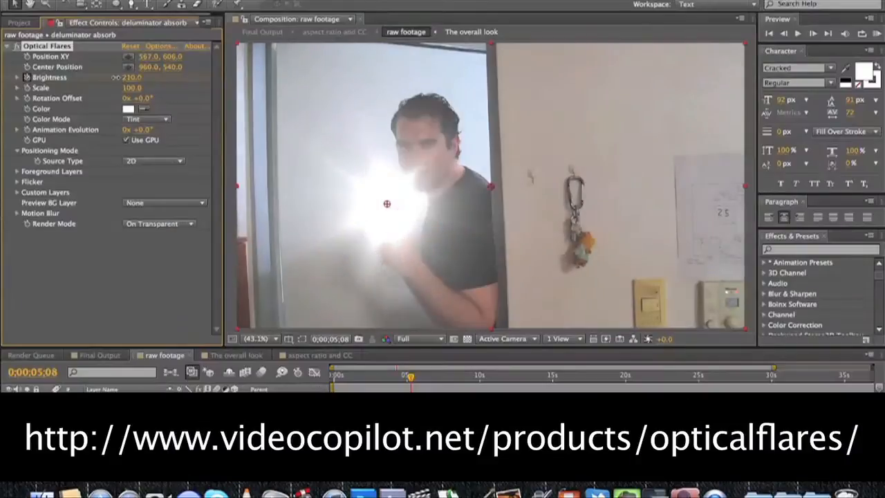
# Adjust the Optical Flares brightness on the deluminator absorb layer in the raw footage composition.
pyautogui.moveTo(115, 77)
pyautogui.mouseDown()
pyautogui.moveTo(100, 77)
pyautogui.moveTo(172, 84)
pyautogui.moveTo(119, 88)
pyautogui.mouseUp()
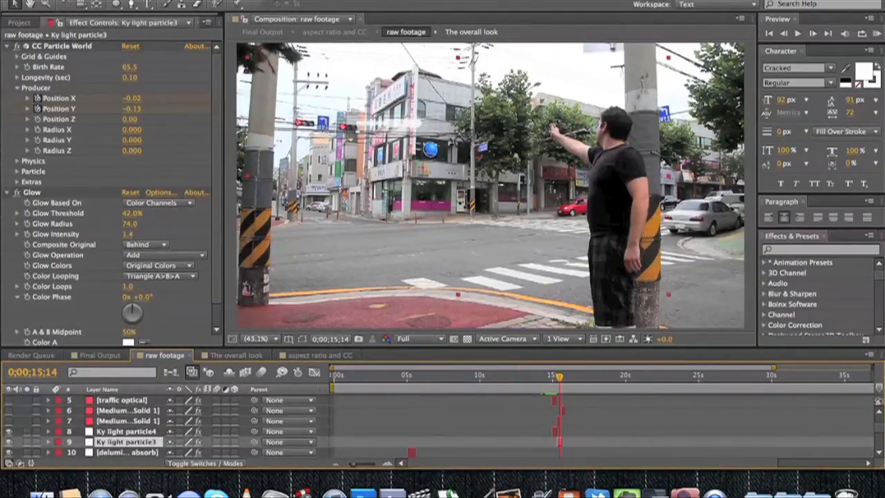
# Recolor the Ky light particle3 solid with the red sampled from the traffic light in the footage.
pyautogui.click(228, 0)
pyautogui.click(235, 4)
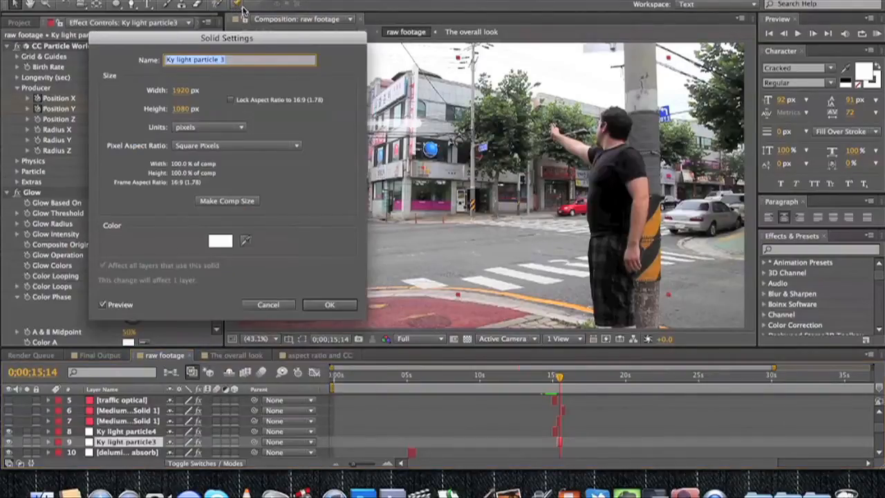
pyautogui.moveTo(270, 45); pyautogui.dragTo(520, 183)
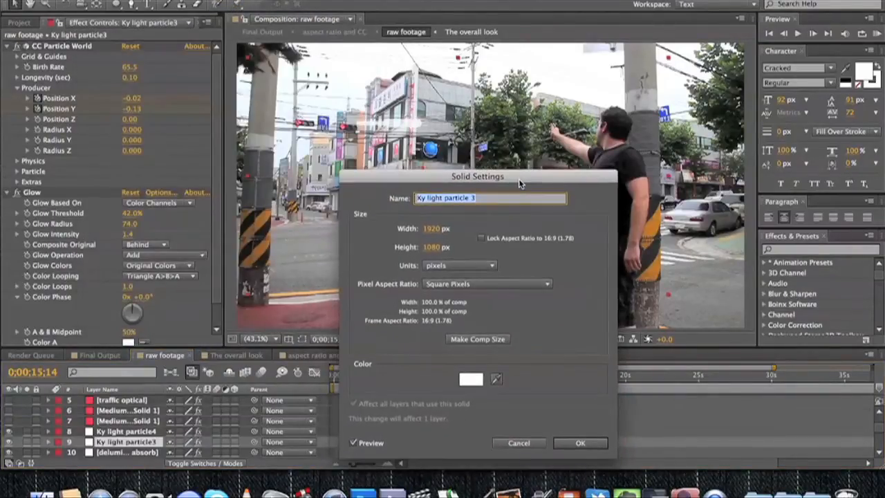
pyautogui.click(497, 379)
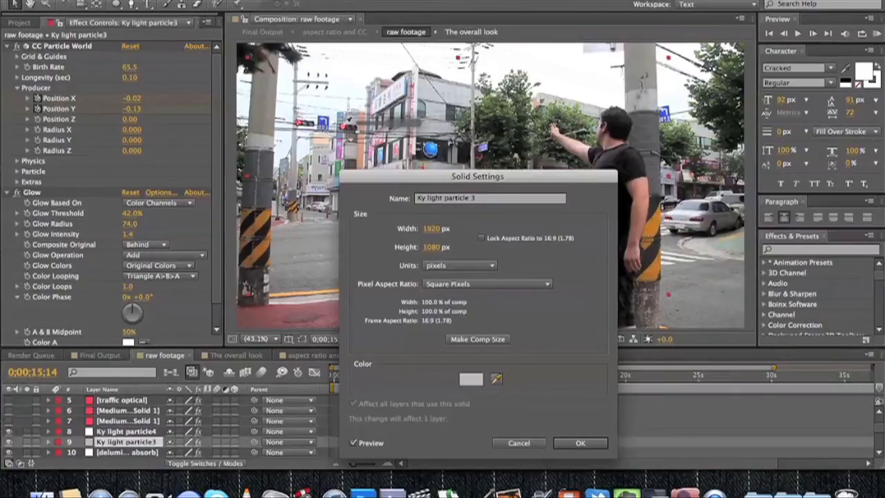
pyautogui.click(349, 123)
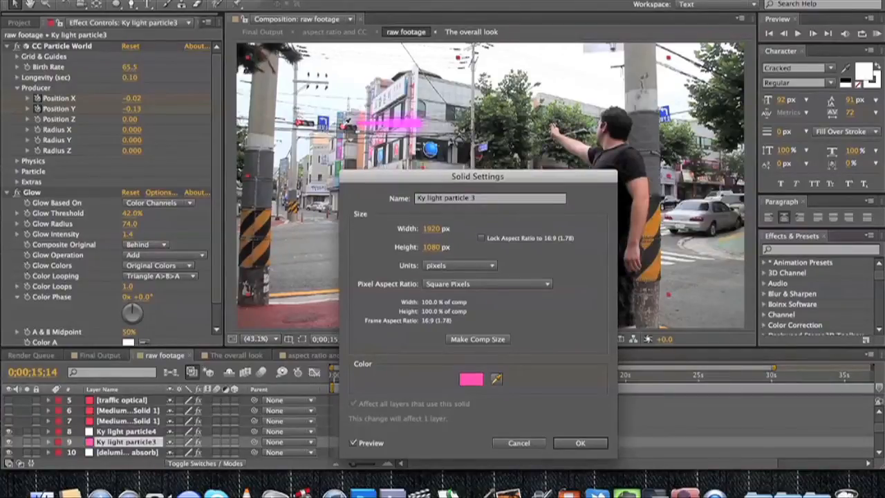
pyautogui.click(345, 127)
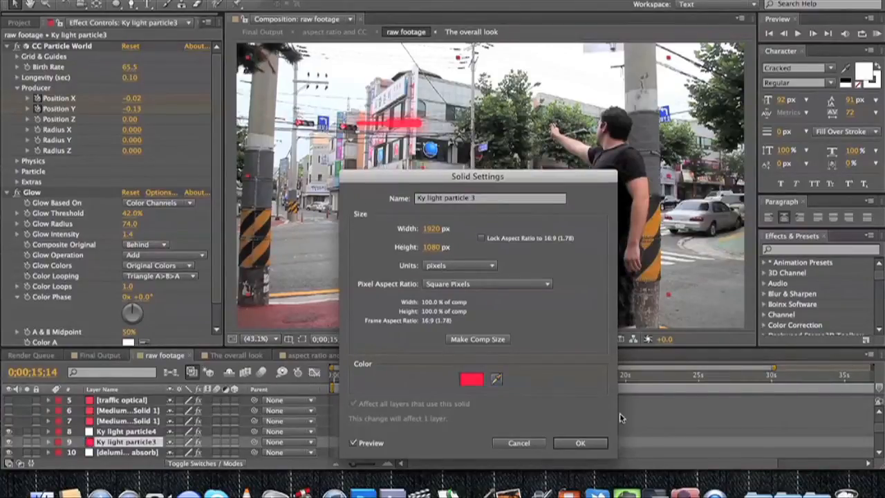
pyautogui.click(578, 444)
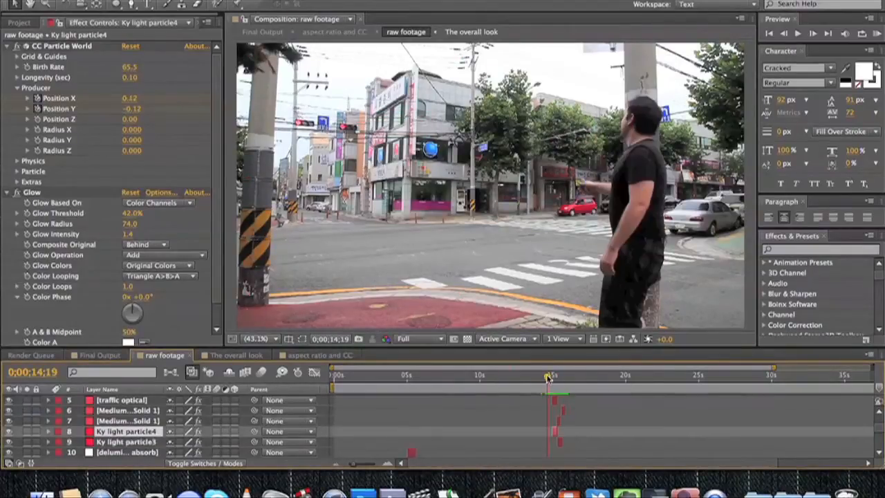
# Play back the red light particles and flare from 0;00;14;19 to review their flight to the raised hand.
pyautogui.press('space')
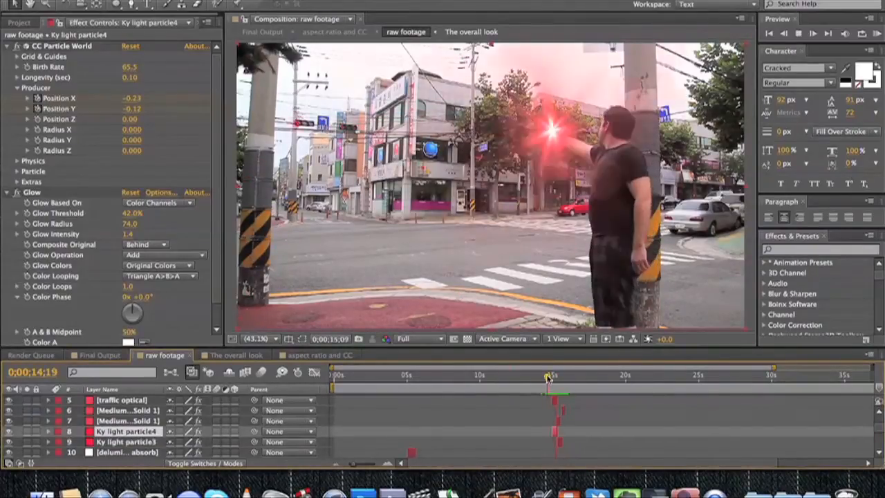
pyautogui.press('space')
pyautogui.press('space')
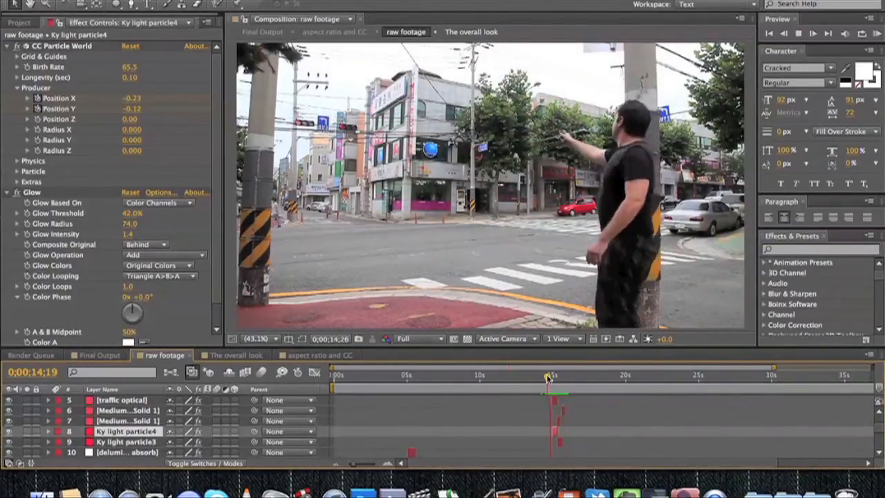
pyautogui.press('space')
pyautogui.press('space')
pyautogui.press('space')
# Freeze The overall look layer 21 at 0;00;14;27 and draw a small rectangular mask over the left traffic light.
pyautogui.moveTo(548, 378); pyautogui.dragTo(552, 378)
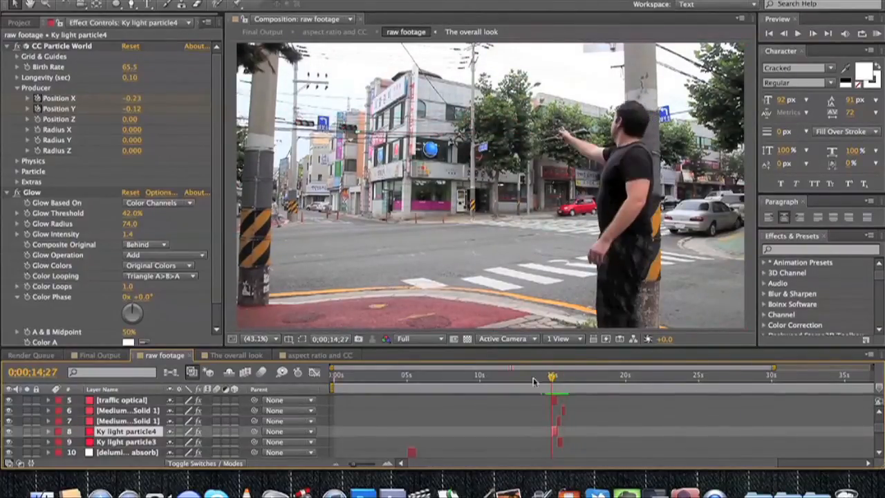
pyautogui.scroll(-5, 498, 408)
pyautogui.click(121, 453)
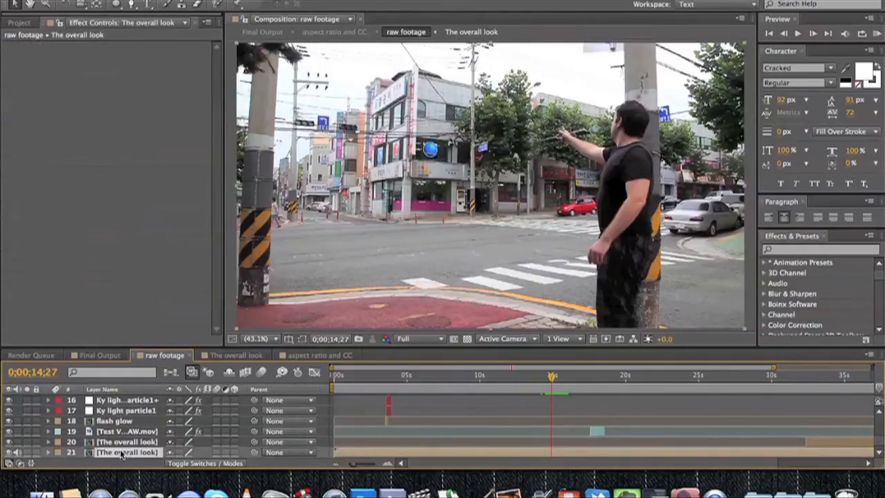
pyautogui.scroll(-1, 146, 429)
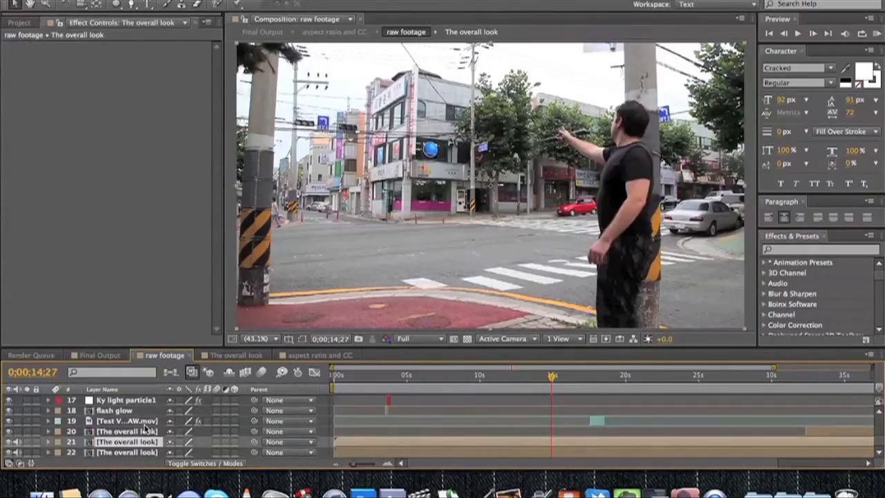
pyautogui.rightClick(147, 430)
pyautogui.moveTo(173, 177)
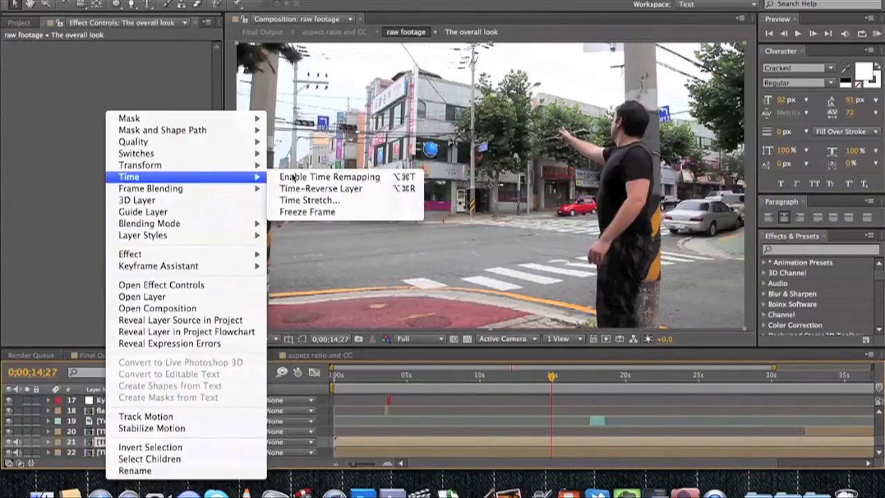
pyautogui.click(308, 212)
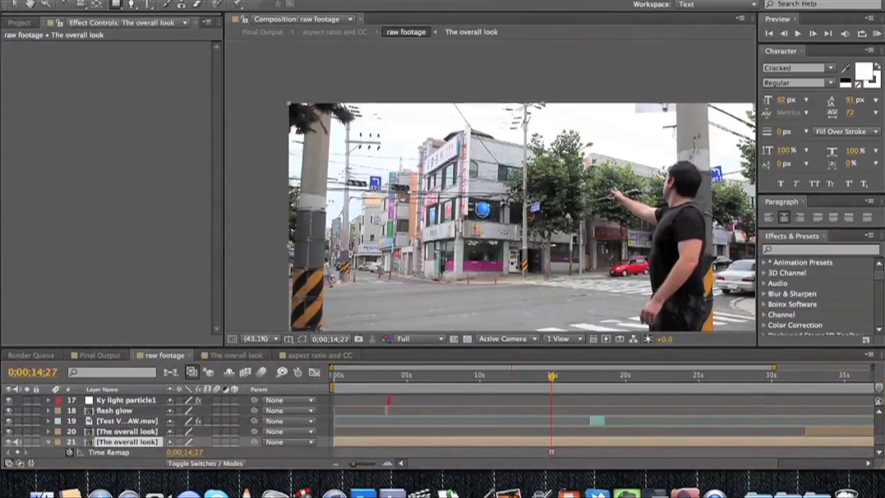
pyautogui.moveTo(341, 170); pyautogui.dragTo(359, 181)
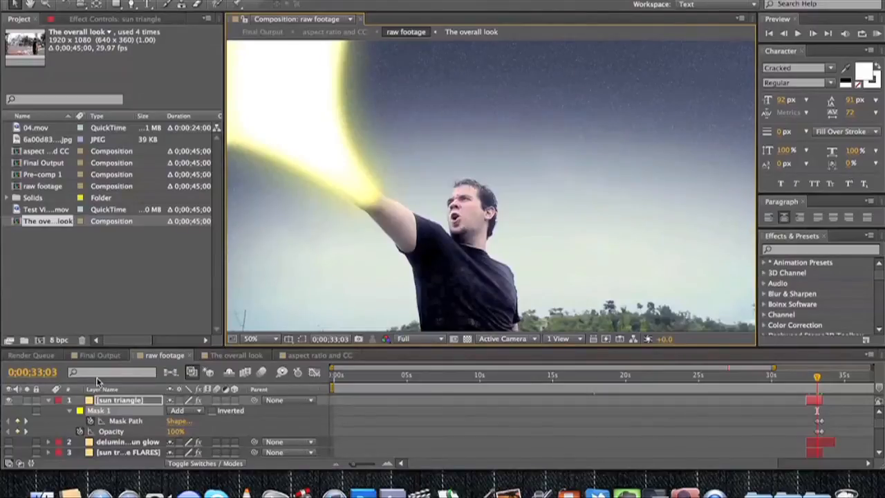
# Start a pen mask on the sun triangle layer, running from above the frame down to the raised forearm.
pyautogui.click(435, 239)
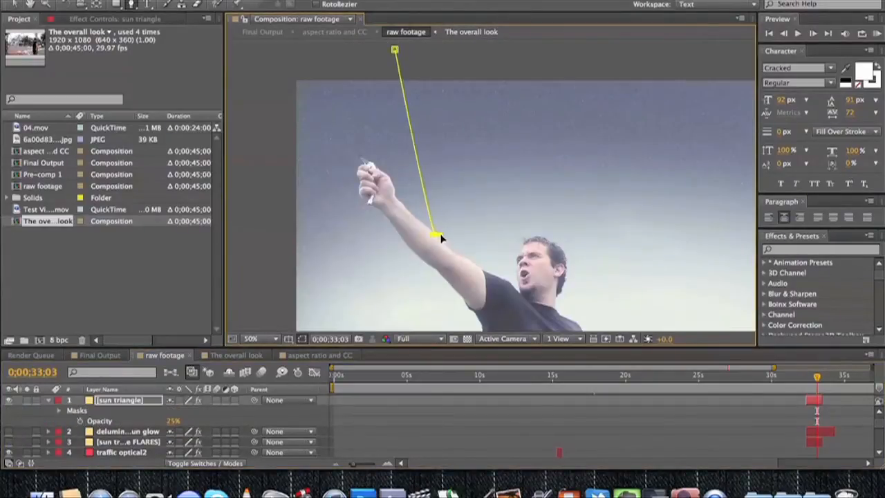